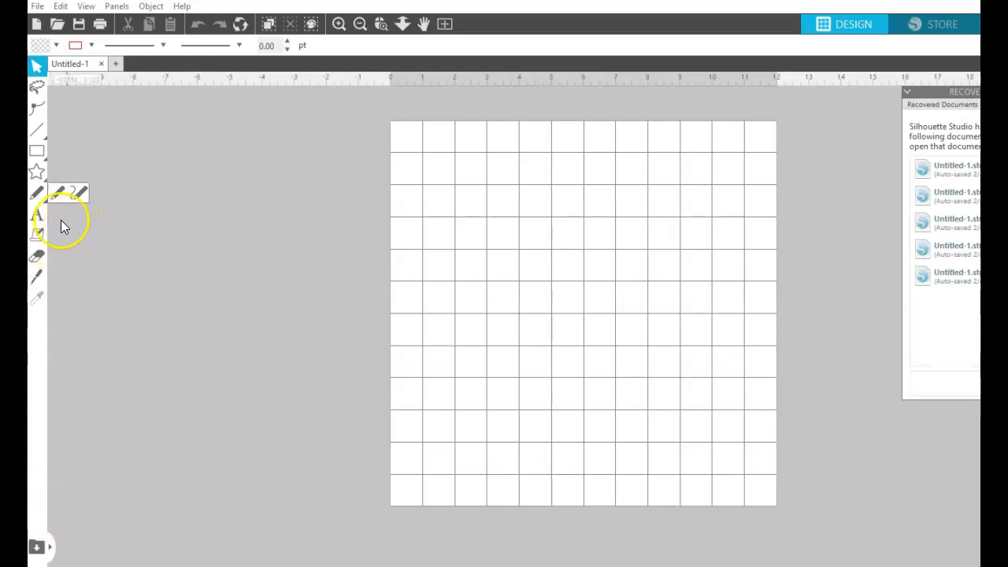
- Add the text "MAMA" in the upper-left area of the page
{"action": "left_click", "coordinate": [39, 215]}
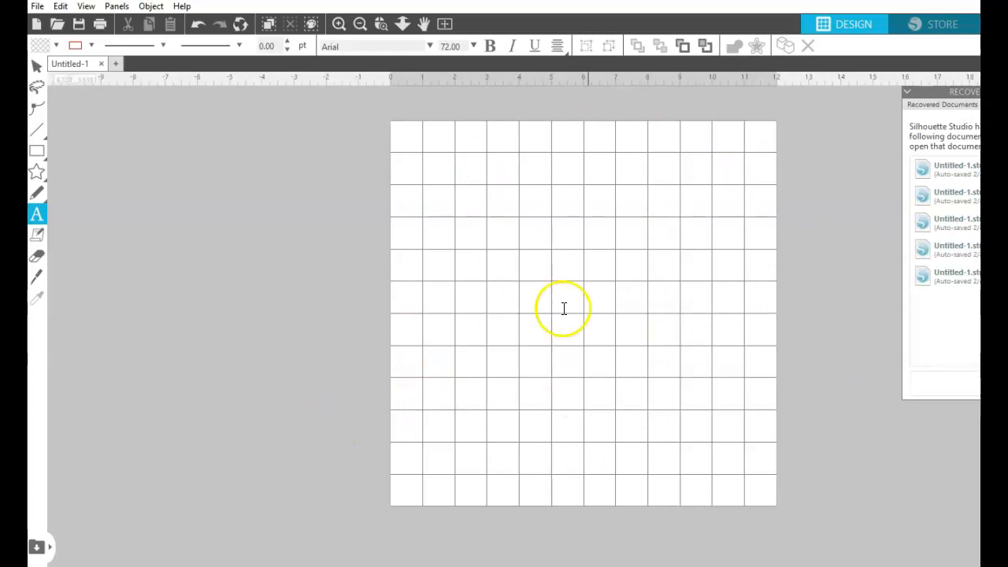
{"action": "left_click", "coordinate": [475, 207]}
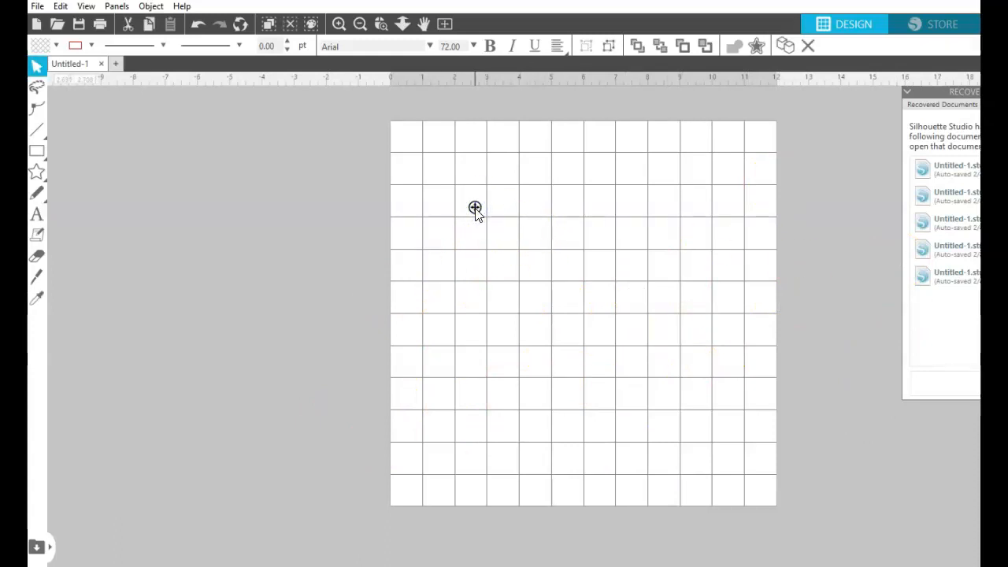
{"action": "type", "text": "MAMA"}
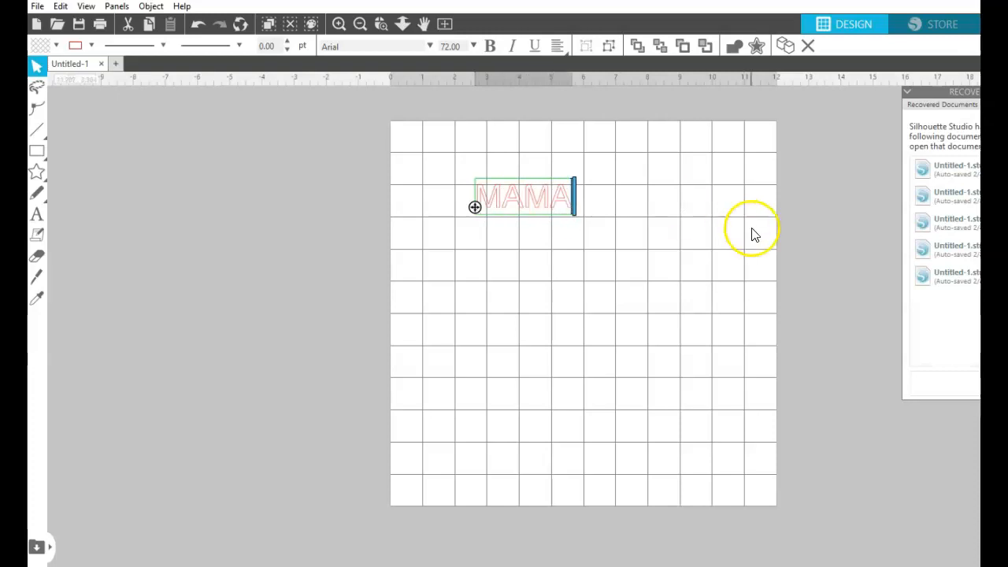
{"action": "left_click", "coordinate": [628, 279]}
- Change the font of the MAMA text to Impact
{"action": "left_click", "coordinate": [559, 203]}
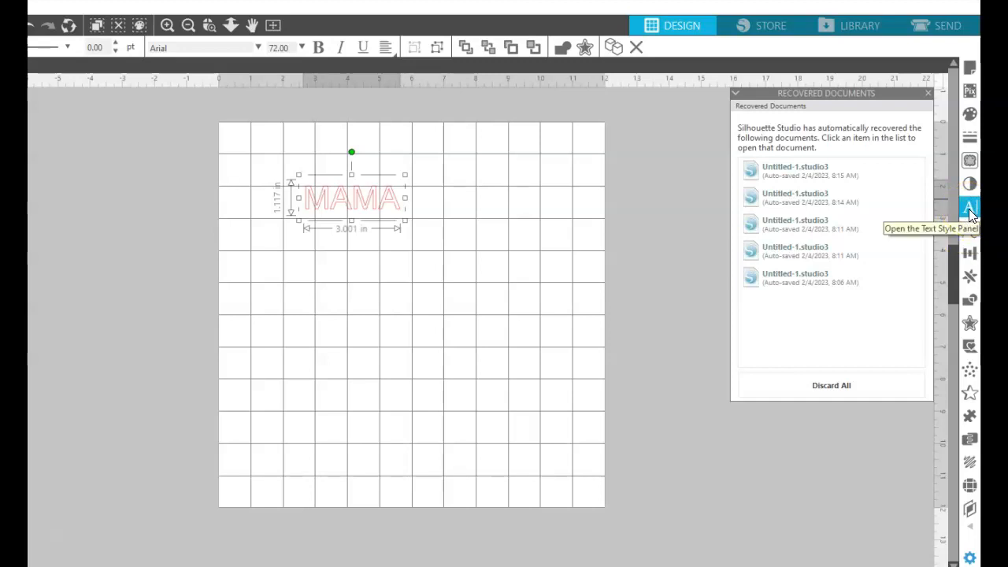
{"action": "left_click", "coordinate": [970, 209]}
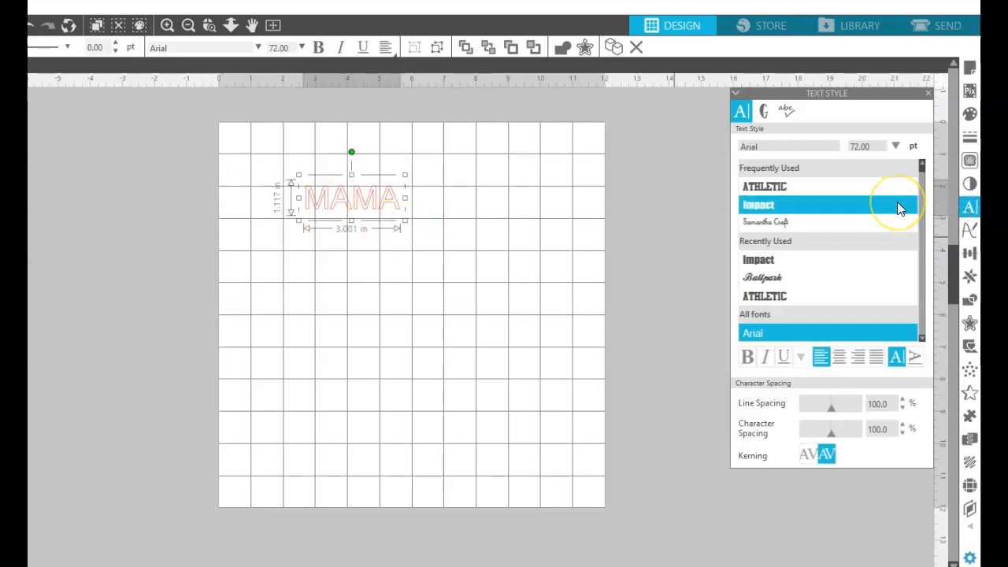
{"action": "left_click", "coordinate": [871, 205]}
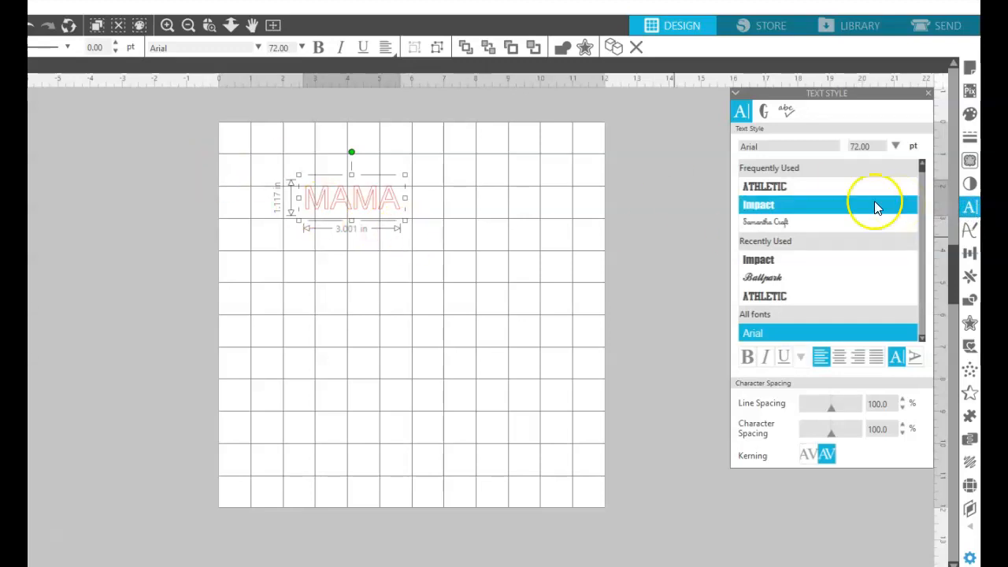
{"action": "left_click", "coordinate": [825, 206]}
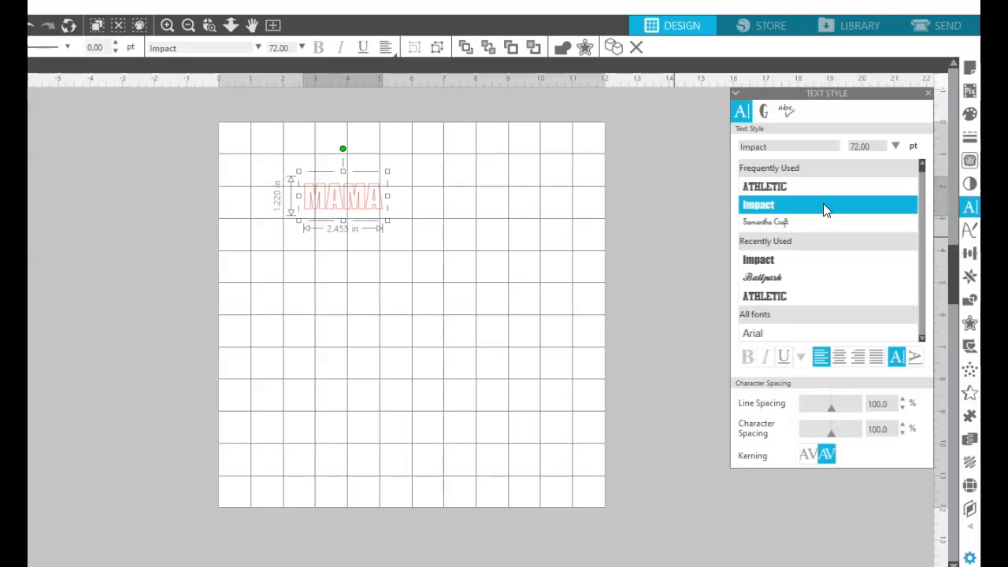
{"action": "left_click", "coordinate": [757, 208]}
- Enlarge the MAMA text proportionally to about 10.55 in wide and centre it across the page width
{"action": "left_click", "coordinate": [407, 275]}
{"action": "left_click", "coordinate": [349, 194]}
{"action": "left_click_drag", "start_coordinate": [386, 222], "coordinate": [547, 403]}
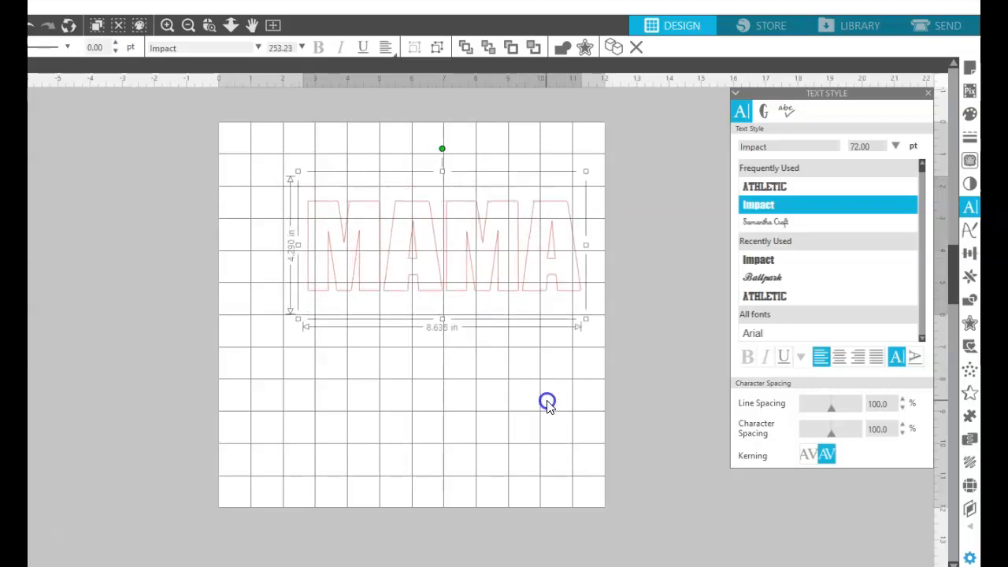
{"action": "left_click_drag", "start_coordinate": [503, 265], "coordinate": [467, 276]}
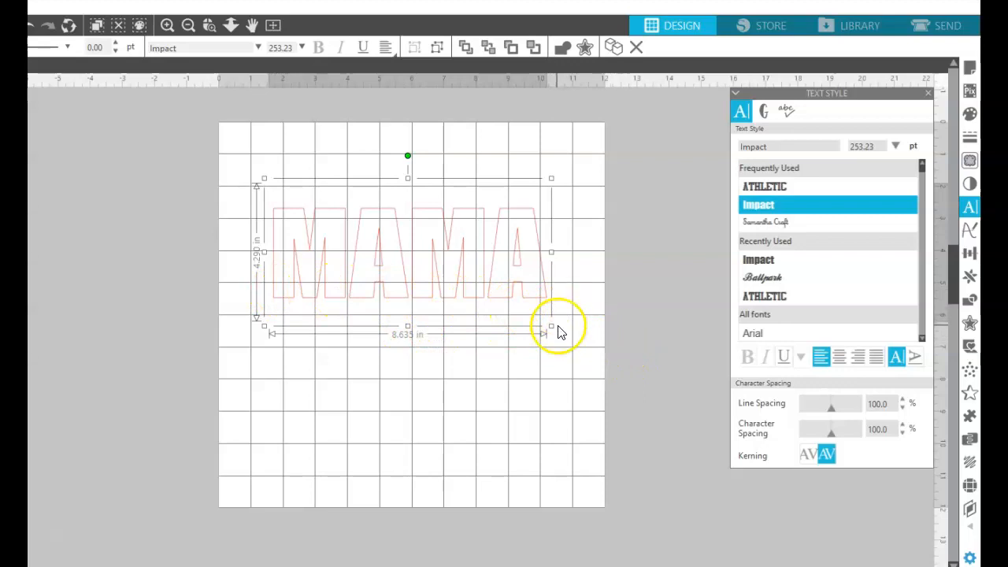
{"action": "left_click_drag", "start_coordinate": [552, 326], "coordinate": [589, 350]}
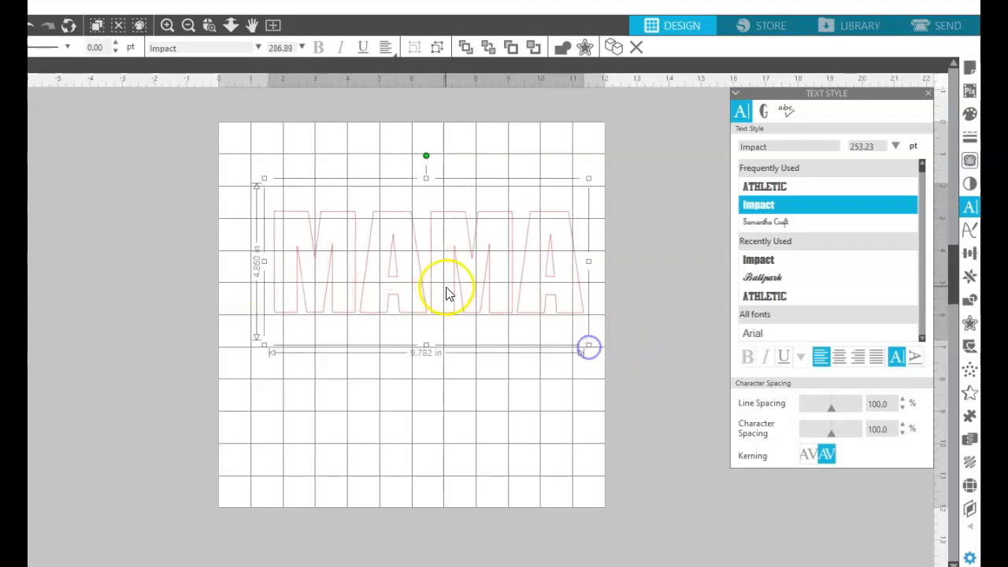
{"action": "left_click_drag", "start_coordinate": [462, 288], "coordinate": [444, 289]}
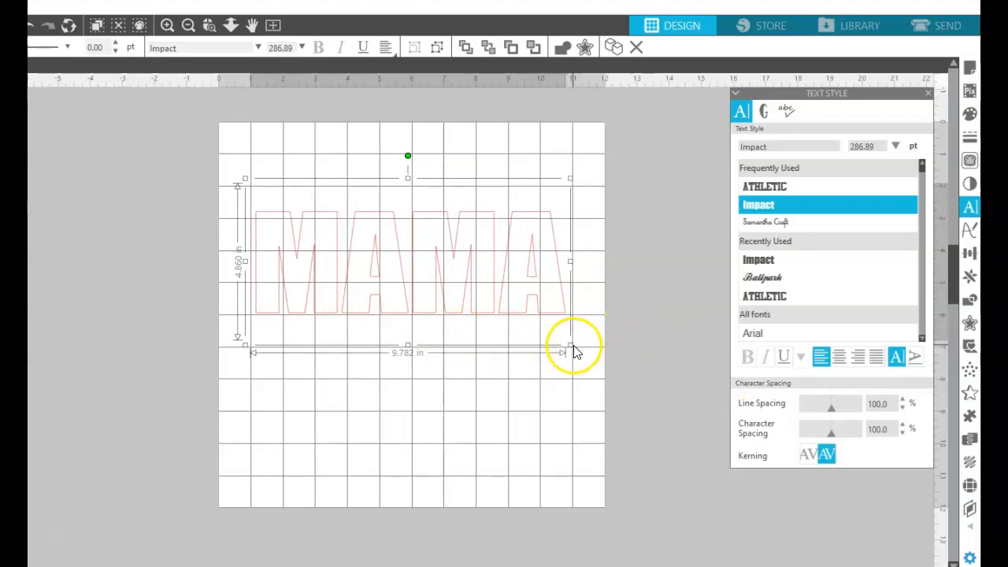
{"action": "left_click_drag", "start_coordinate": [570, 344], "coordinate": [600, 351]}
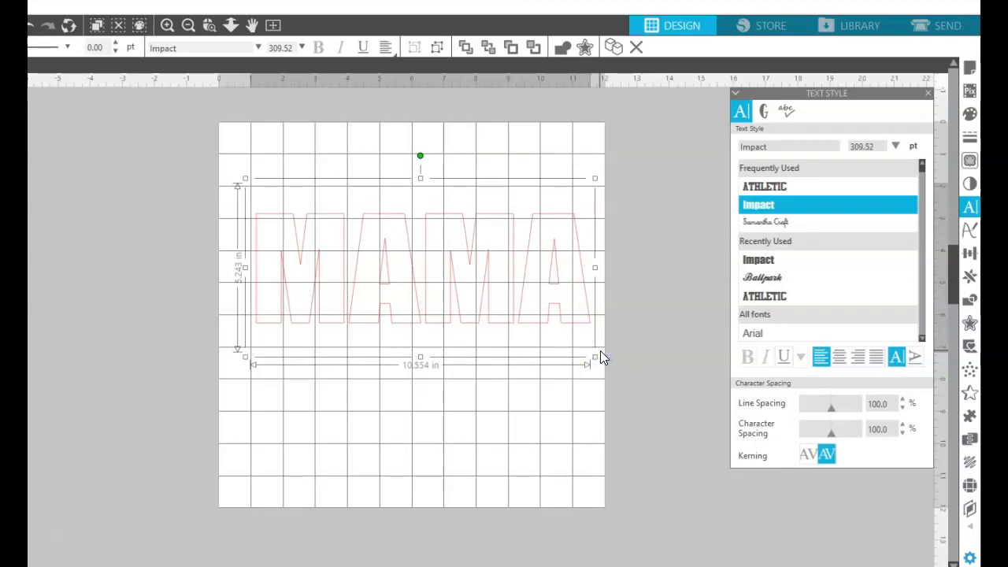
{"action": "left_click_drag", "start_coordinate": [488, 281], "coordinate": [479, 280]}
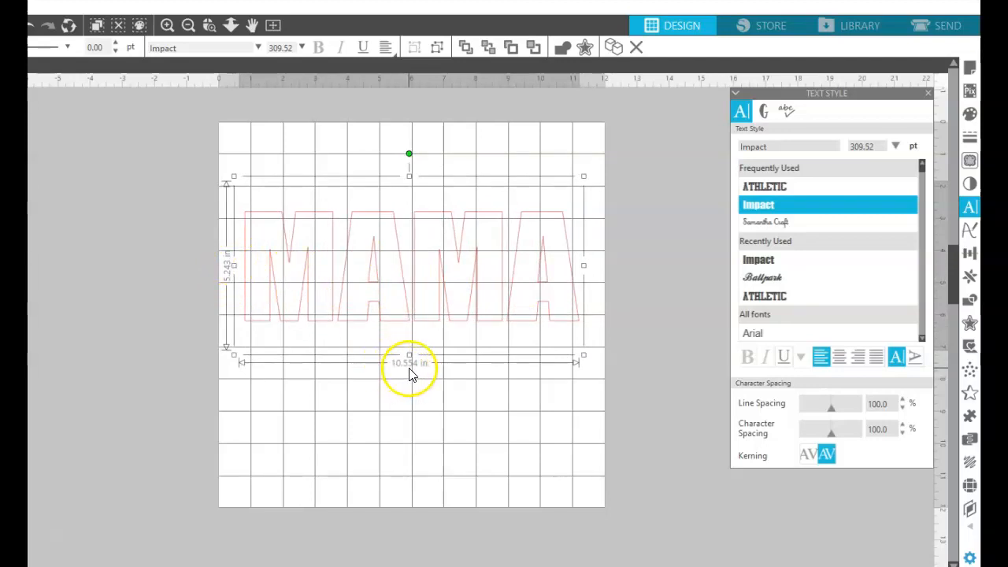
- Open the rhinestone settings for the MAMA text and choose the 10ss stone size
{"action": "left_click", "coordinate": [486, 284]}
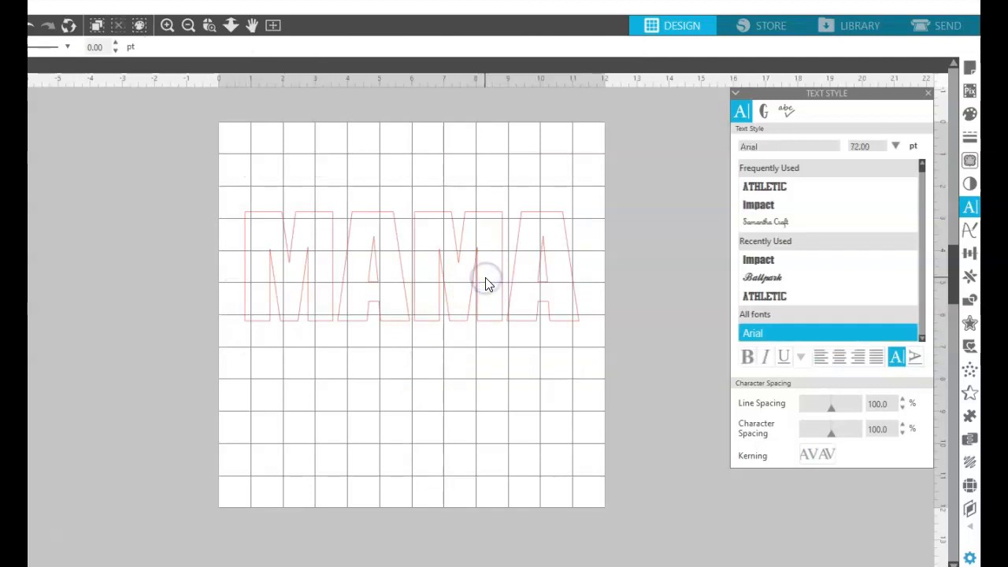
{"action": "left_click", "coordinate": [959, 203]}
{"action": "left_click", "coordinate": [966, 161]}
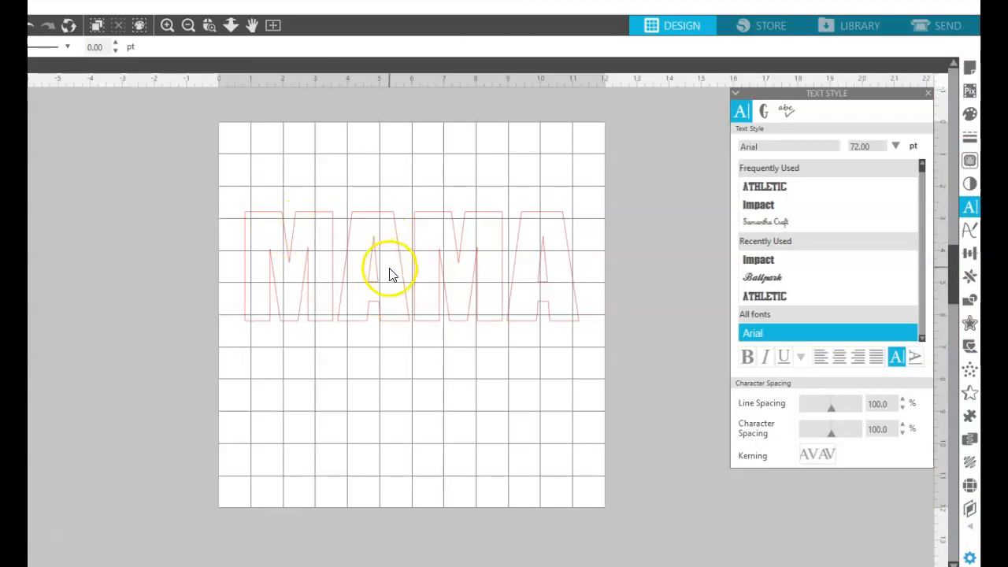
{"action": "left_click", "coordinate": [403, 318]}
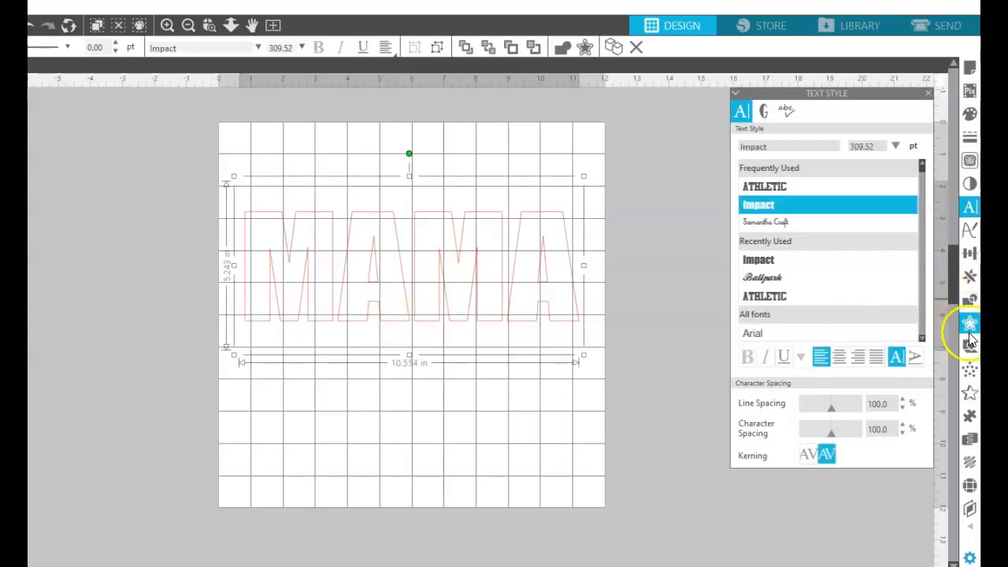
{"action": "left_click", "coordinate": [969, 486]}
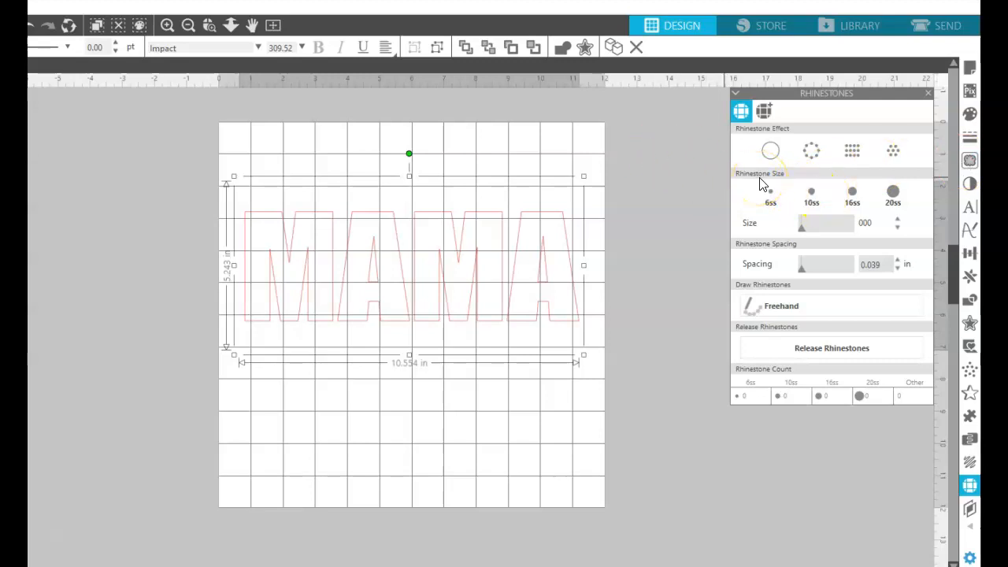
{"action": "left_click", "coordinate": [809, 197]}
- Try the Edge rhinestone effect on the MAMA lettering
{"action": "left_click", "coordinate": [770, 152]}
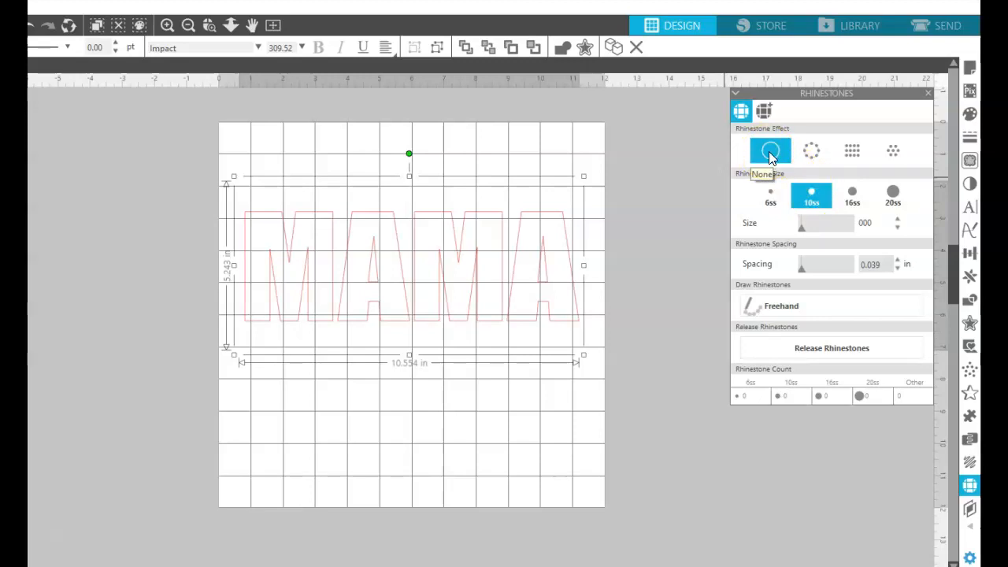
{"action": "left_click", "coordinate": [811, 152]}
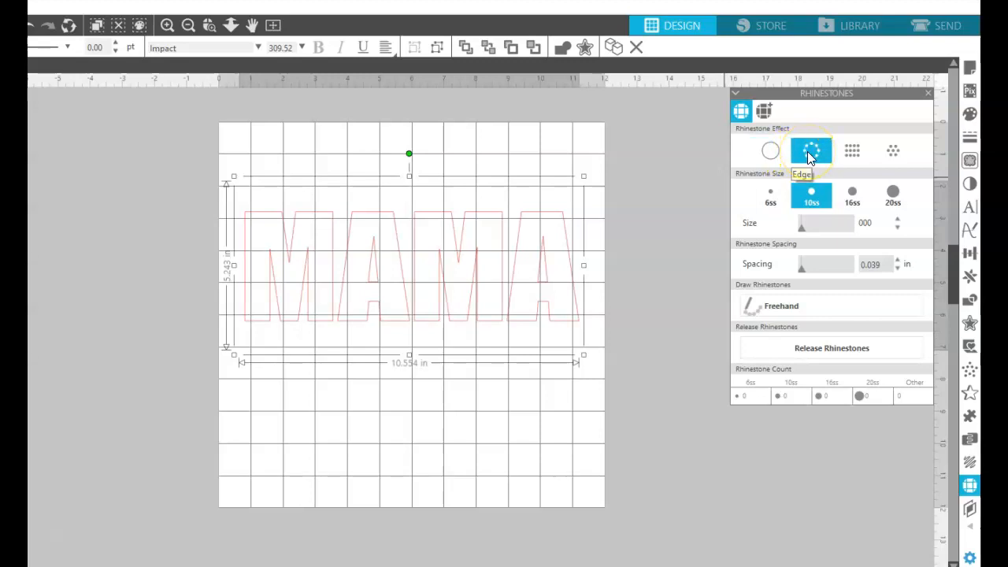
{"action": "left_click", "coordinate": [807, 151]}
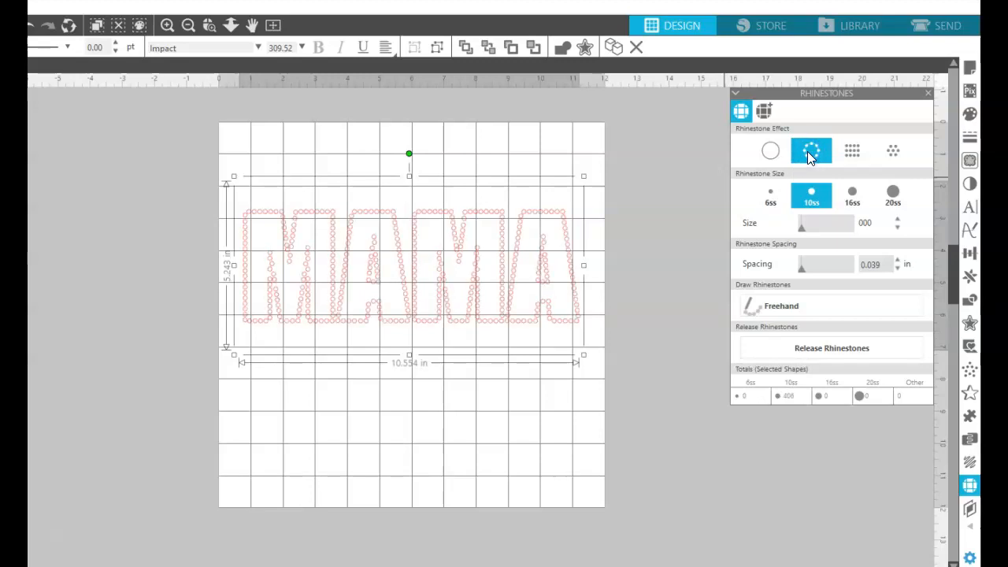
- Apply the Linear Fill rhinestone effect to the MAMA lettering, comparing it with the other fill pattern
{"action": "left_click", "coordinate": [854, 151]}
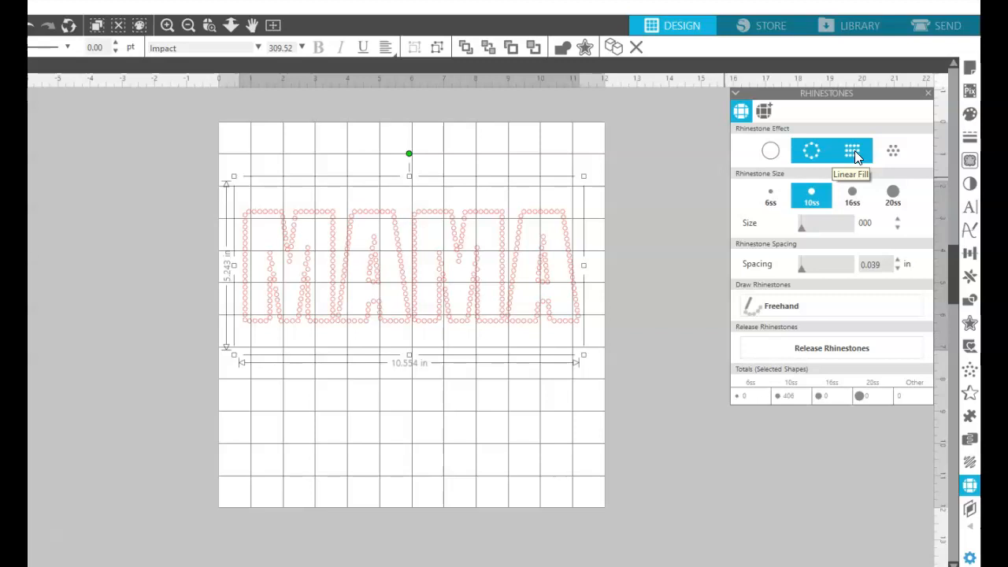
{"action": "left_click", "coordinate": [855, 153]}
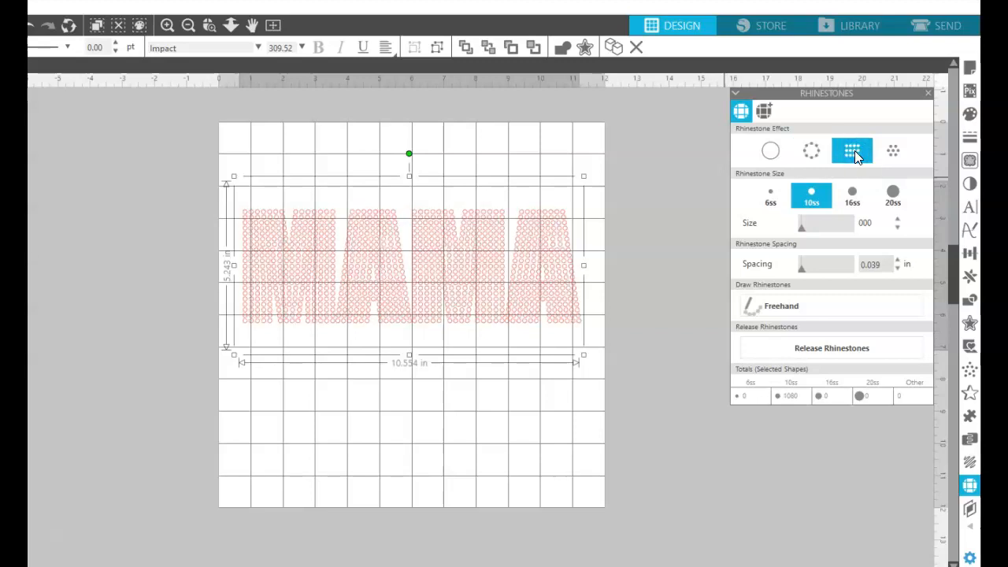
{"action": "left_click", "coordinate": [893, 152]}
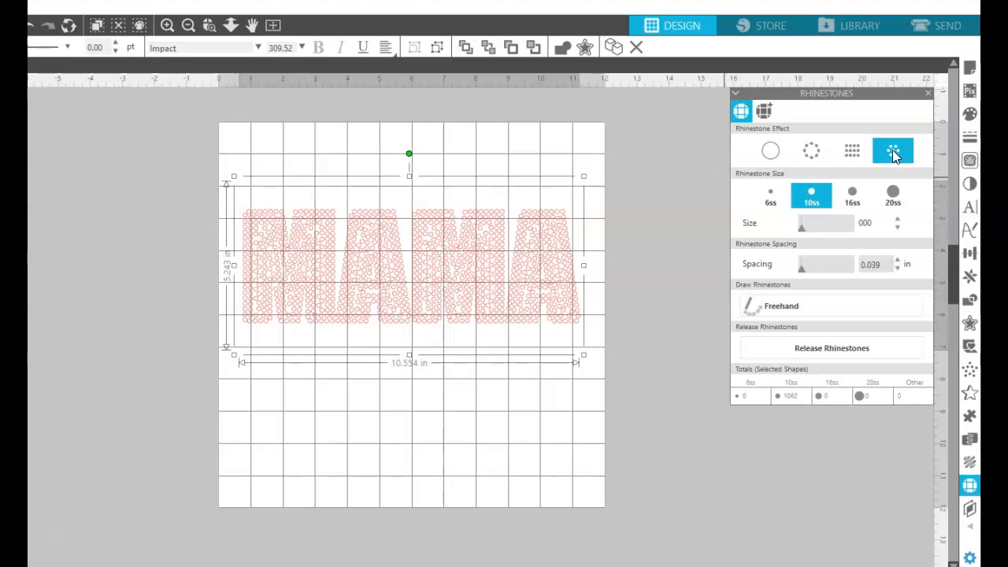
{"action": "left_click", "coordinate": [852, 150]}
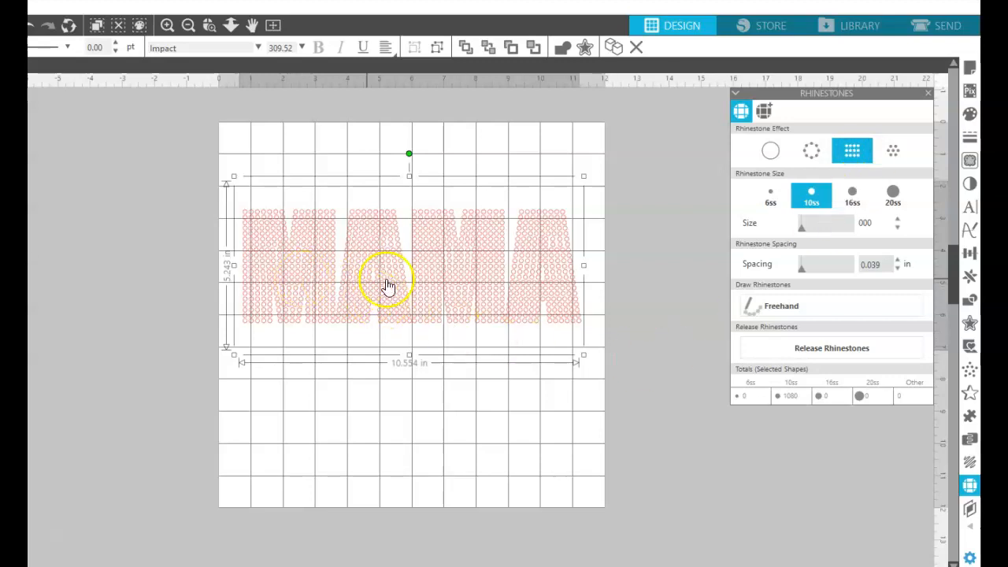
- Set the rhinestone spacing of the MAMA fill to 0.035 in
{"action": "left_click", "coordinate": [167, 26]}
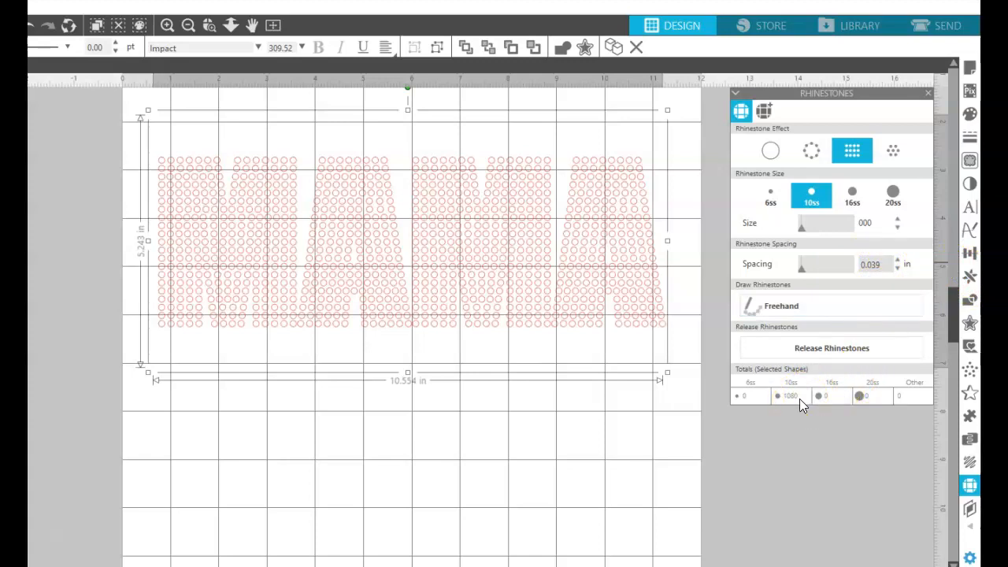
{"action": "left_click", "coordinate": [864, 268]}
{"action": "left_click_drag", "start_coordinate": [871, 266], "coordinate": [885, 266]}
{"action": "left_click", "coordinate": [872, 267]}
{"action": "type", "text": "35"}
{"action": "key", "text": "Return"}
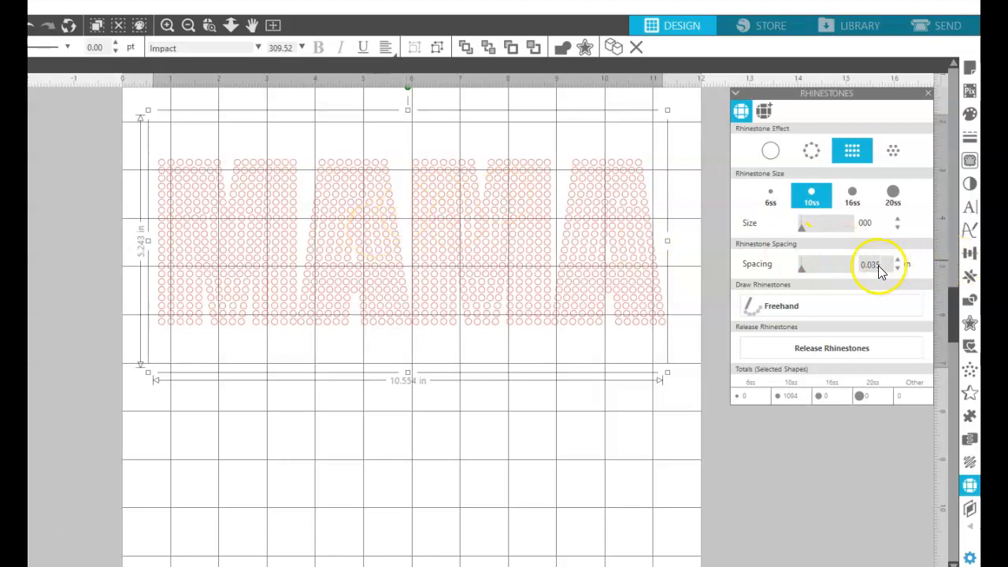
- Tighten the rhinestone spacing of the MAMA fill to 0.018 in
{"action": "double_click", "coordinate": [869, 264]}
{"action": "type", "text": "0.018"}
{"action": "key", "text": "Return"}
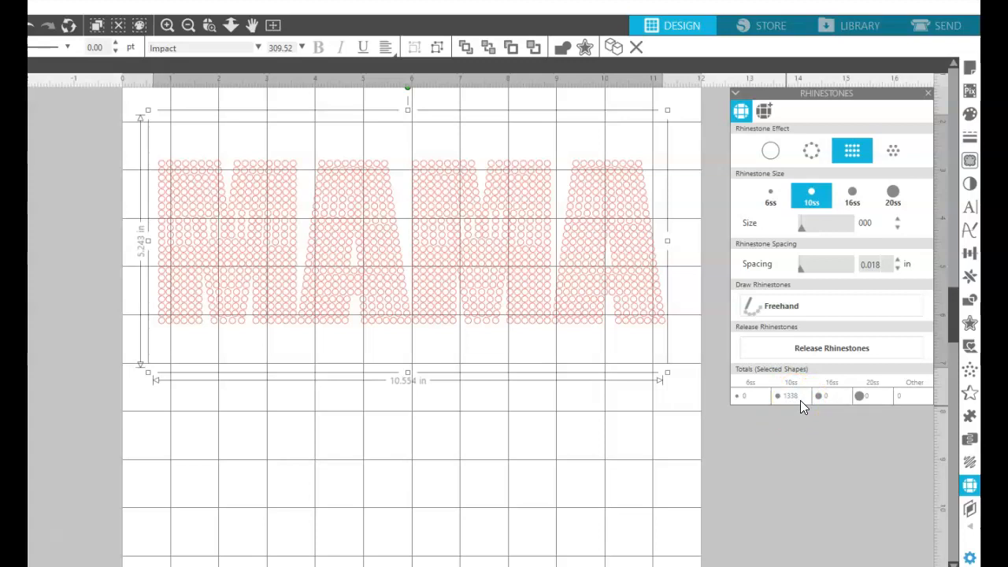
- Set the rhinestone spacing of the MAMA fill to 0.025 in and inspect the gaps between stones up close
{"action": "double_click", "coordinate": [873, 265]}
{"action": "left_click", "coordinate": [874, 265]}
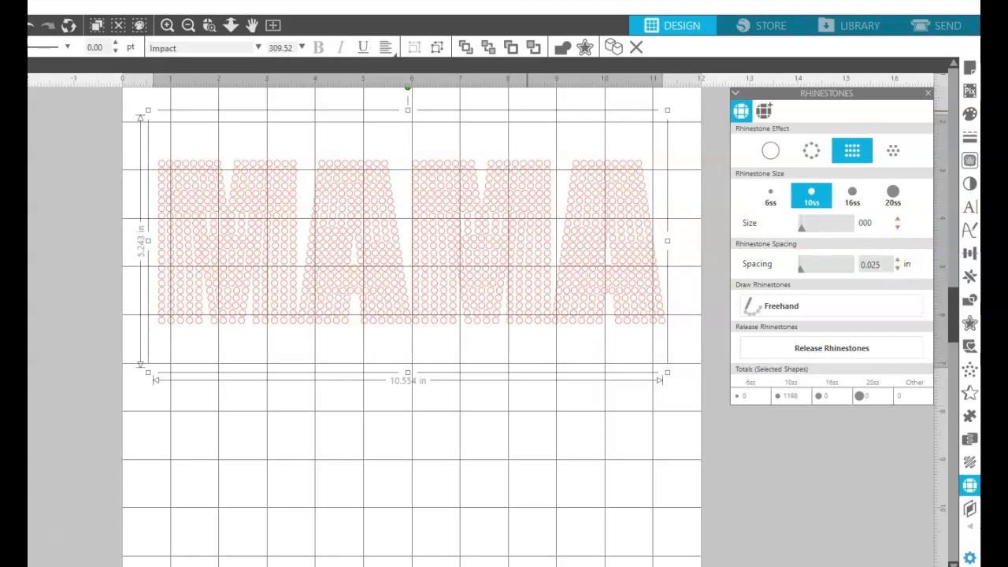
{"action": "left_click", "coordinate": [166, 25]}
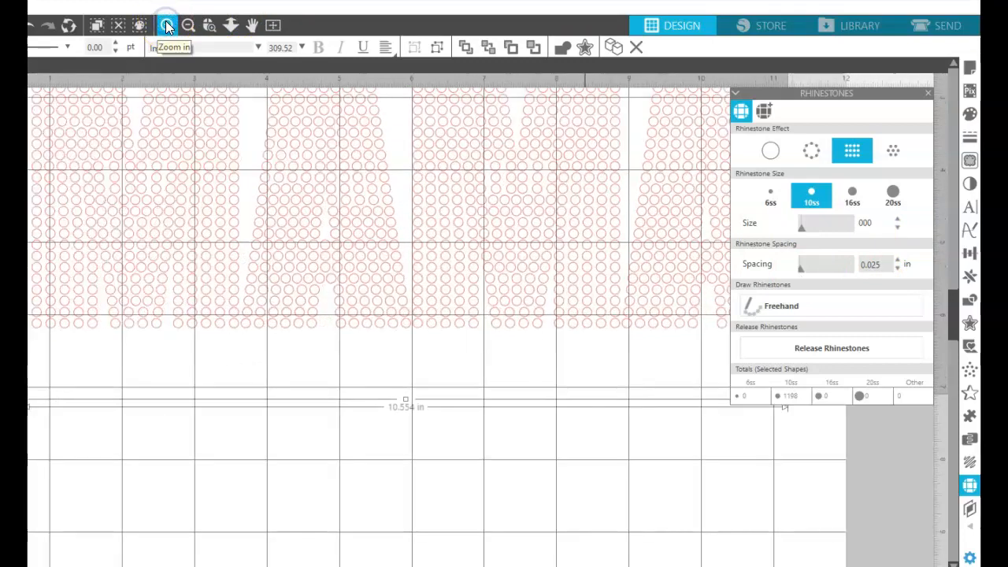
{"action": "left_click", "coordinate": [491, 481]}
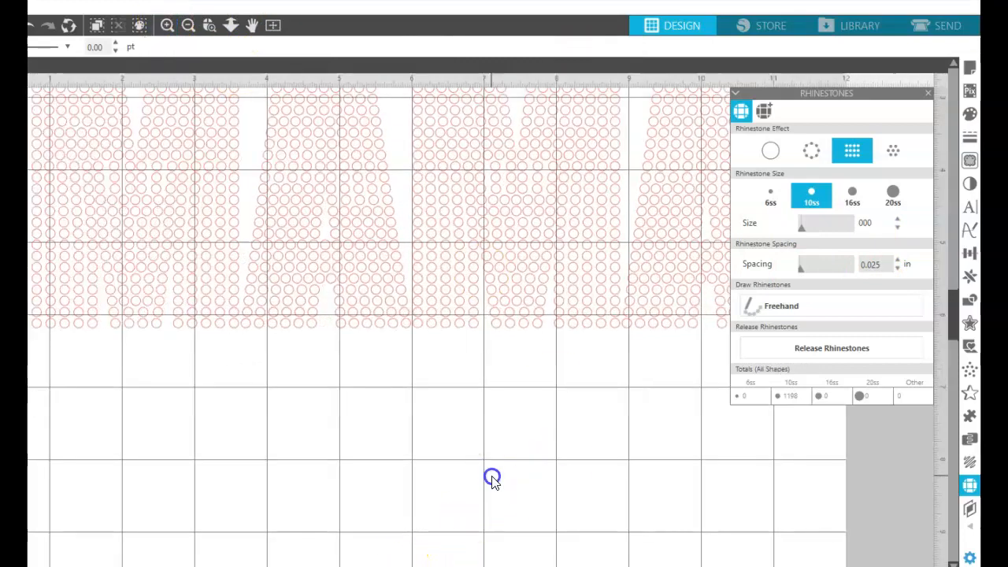
{"action": "scroll", "coordinate": [492, 481], "scroll_direction": "up", "scroll_amount": 3}
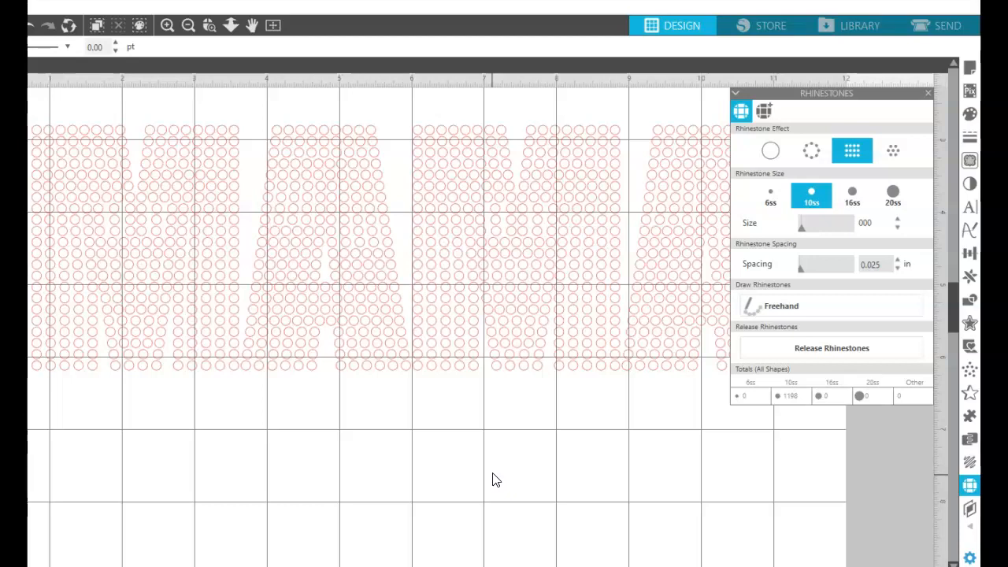
{"action": "left_click", "coordinate": [189, 26]}
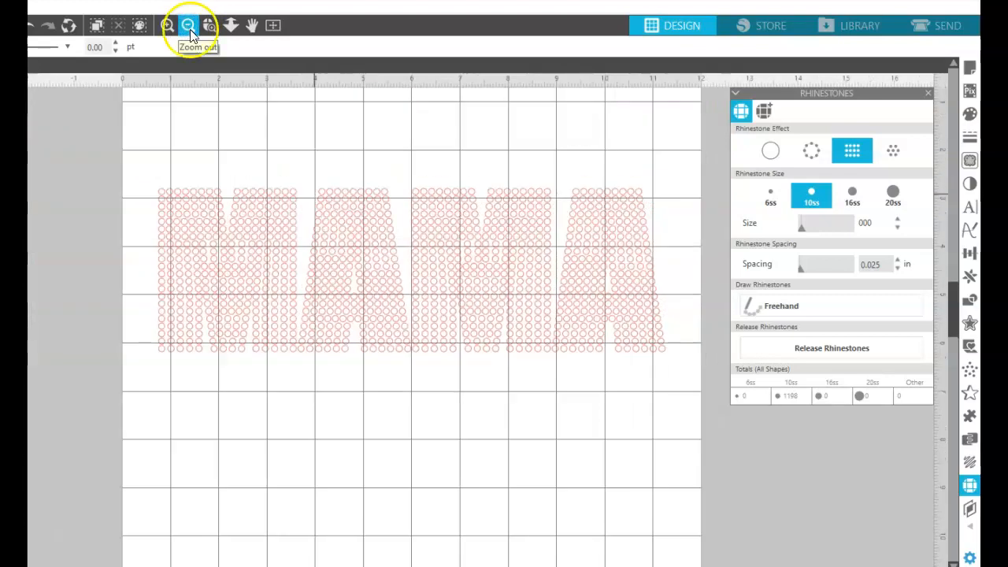
- Give the rhinestones of the MAMA text a red fill and a dark blue outline
{"action": "left_click", "coordinate": [655, 327]}
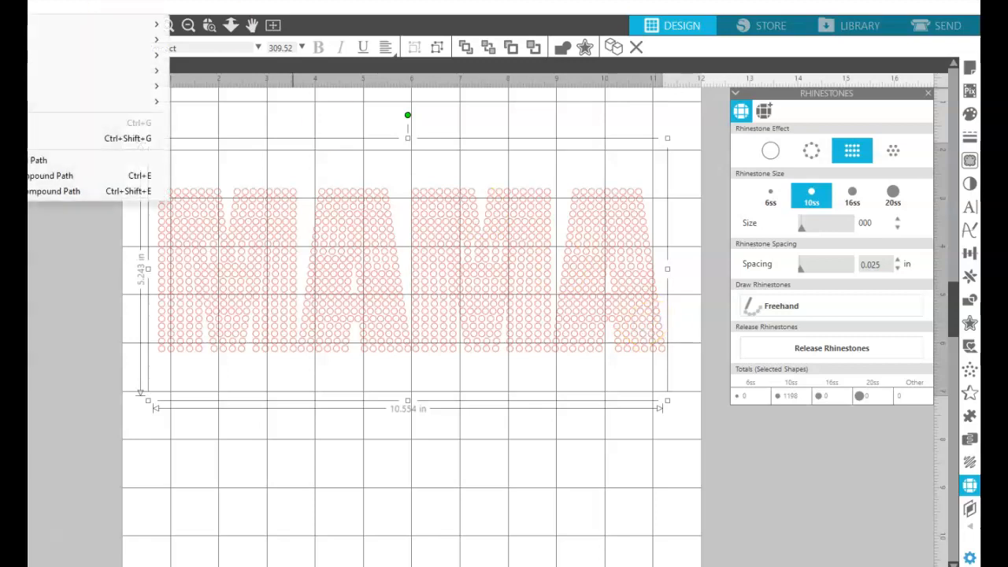
{"action": "mouse_move", "coordinate": [94, 101]}
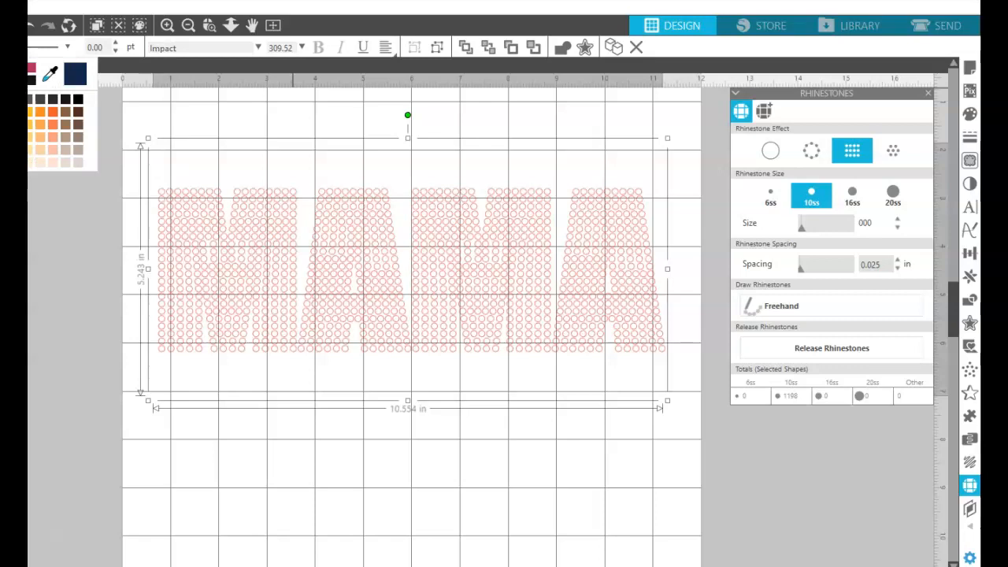
{"action": "left_click", "coordinate": [71, 80]}
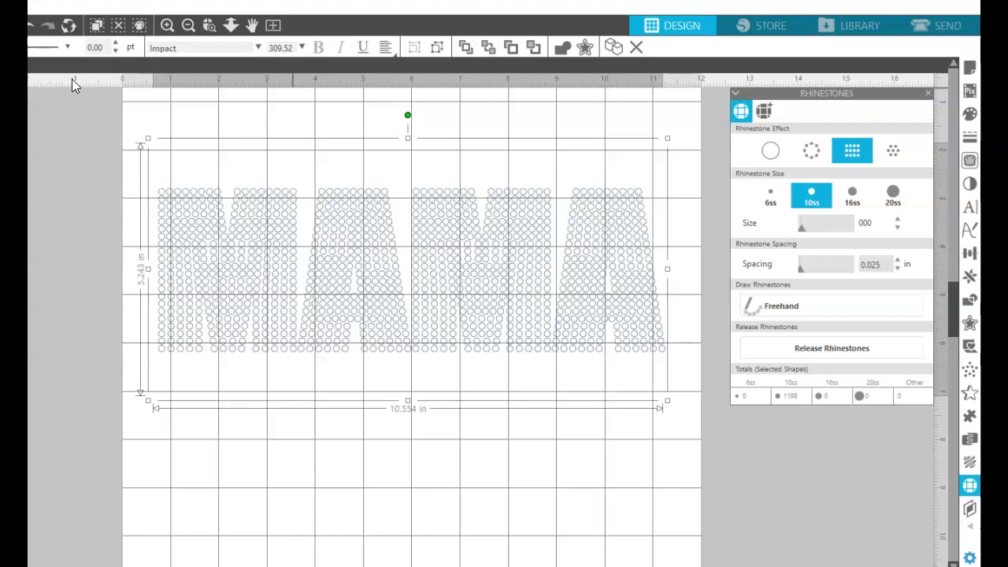
{"action": "left_click", "coordinate": [31, 25]}
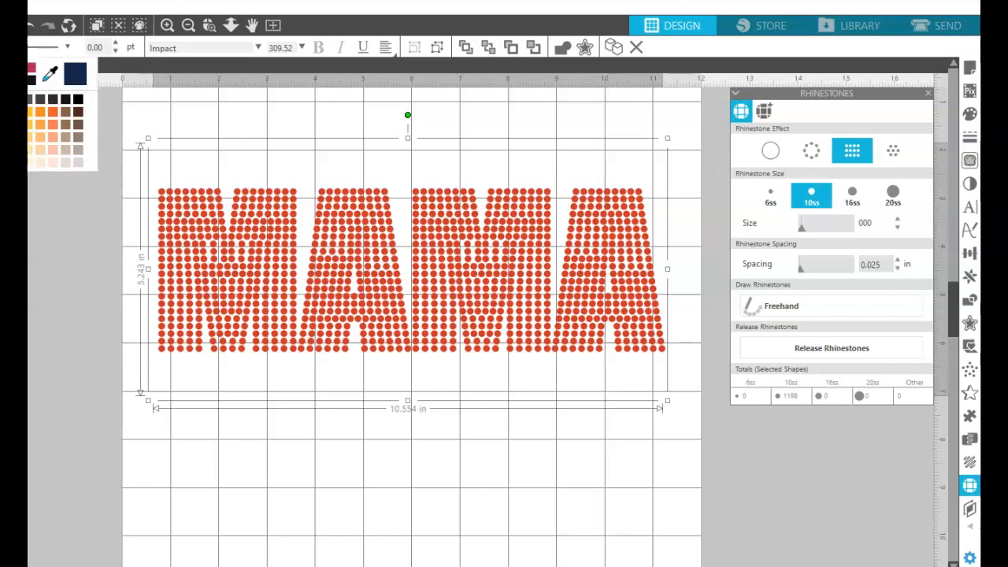
{"action": "left_click", "coordinate": [78, 80]}
{"action": "key", "text": "Escape"}
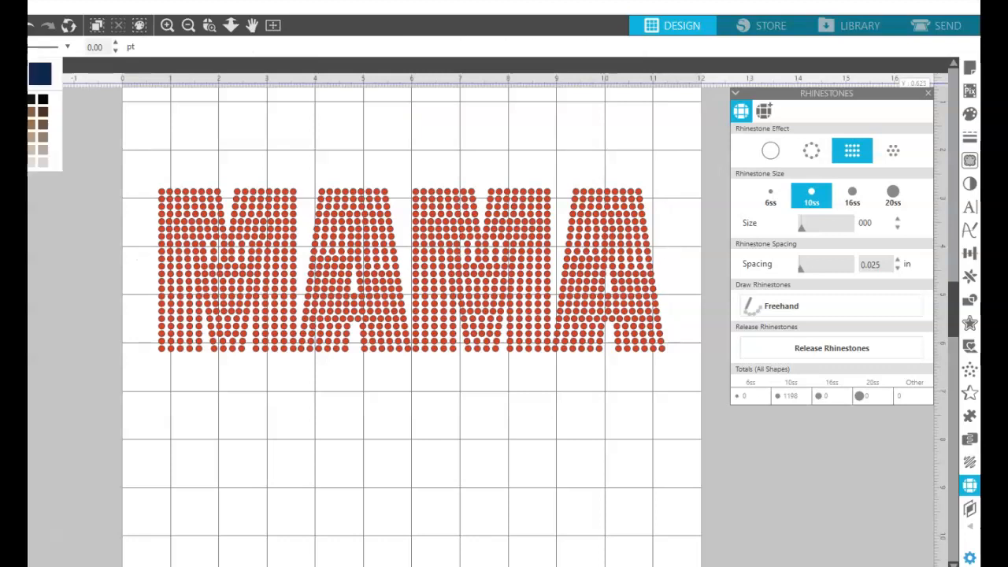